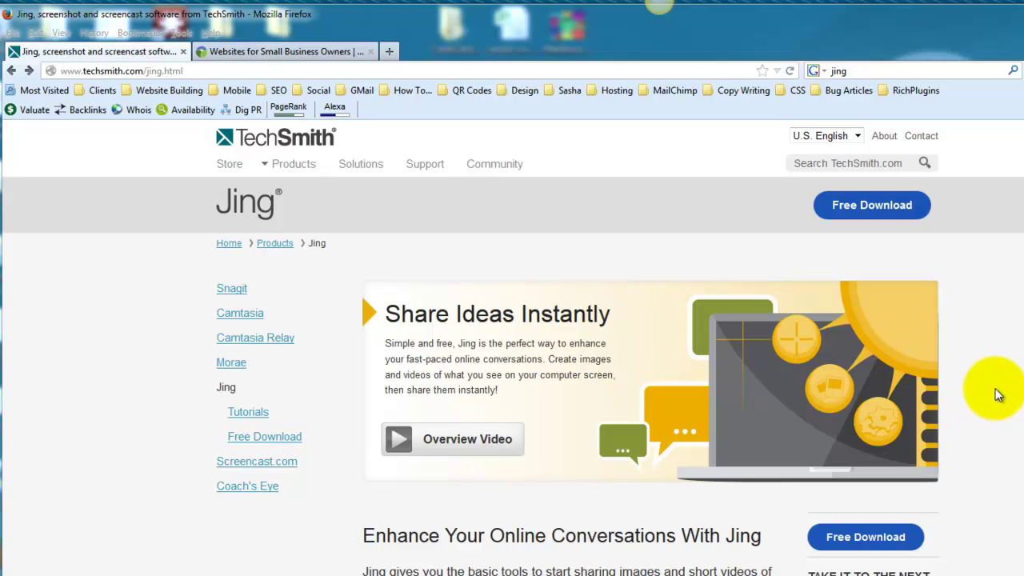
Step: Move the Jing launcher aside and back, then switch Firefox to the CloudBloomers tab
mouse_move(662, 13)
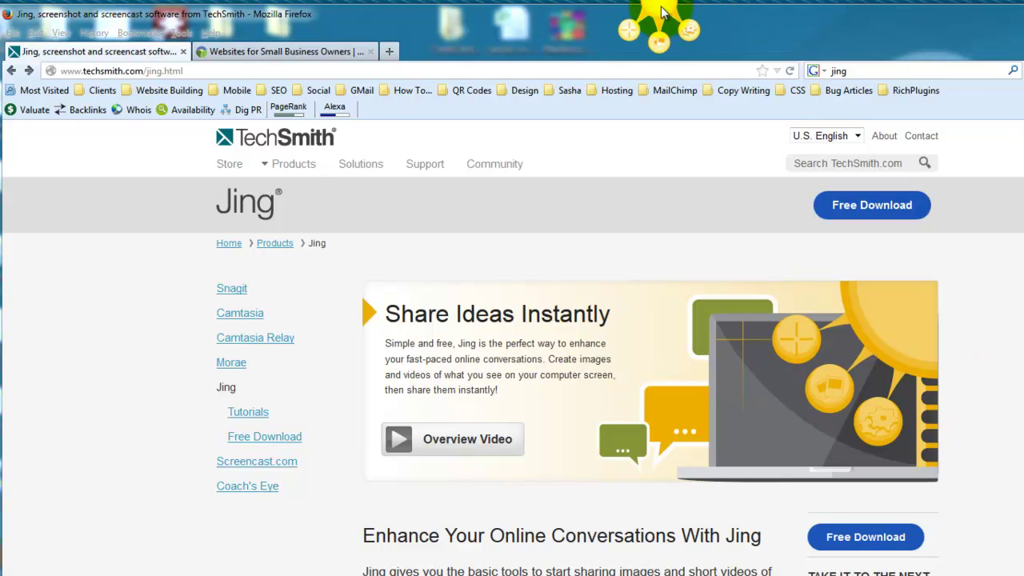
drag(660, 77, 613, 48)
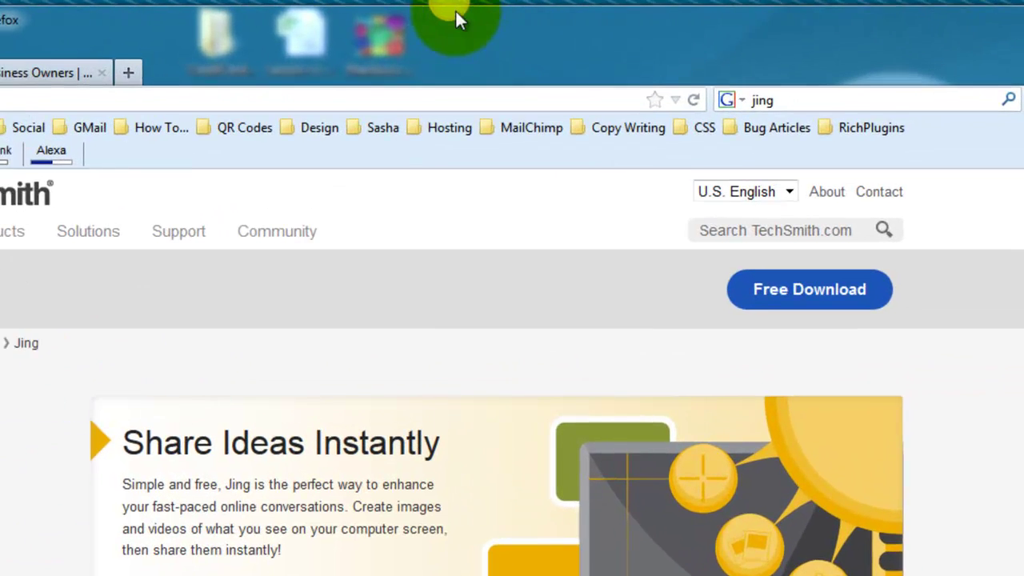
mouse_move(460, 20)
mouse_down()
mouse_move(635, 10)
mouse_move(395, 33)
mouse_move(641, 11)
mouse_move(479, 25)
mouse_up()
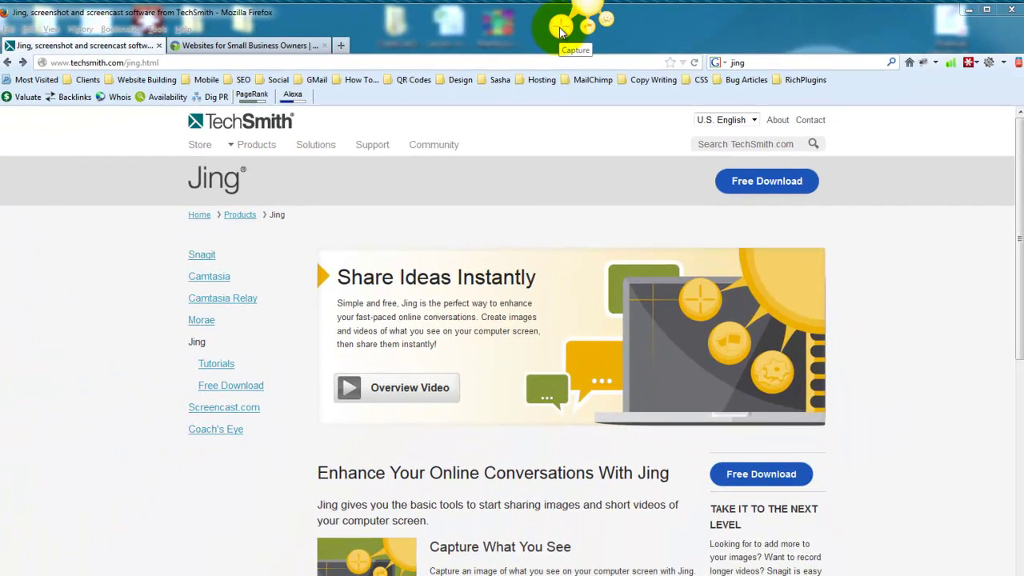
click(272, 45)
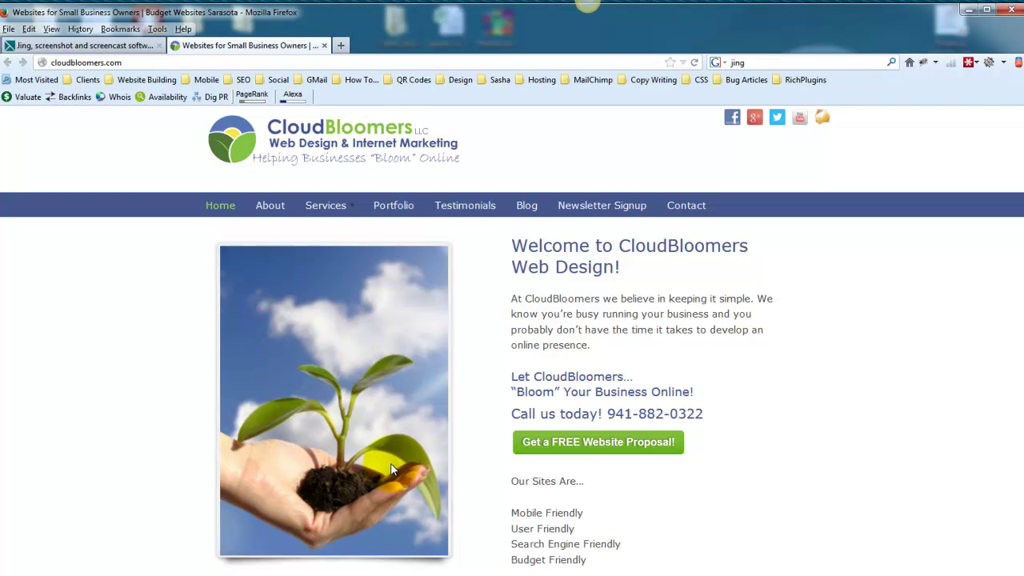
mouse_move(582, 16)
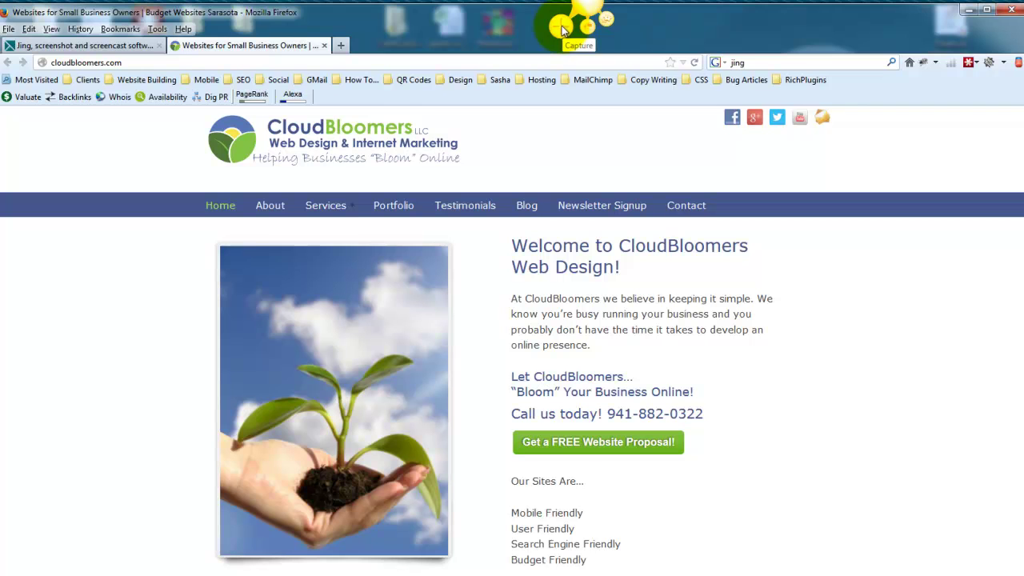
Step: Start a Jing capture and roughly frame a region over the plant photo
click(560, 28)
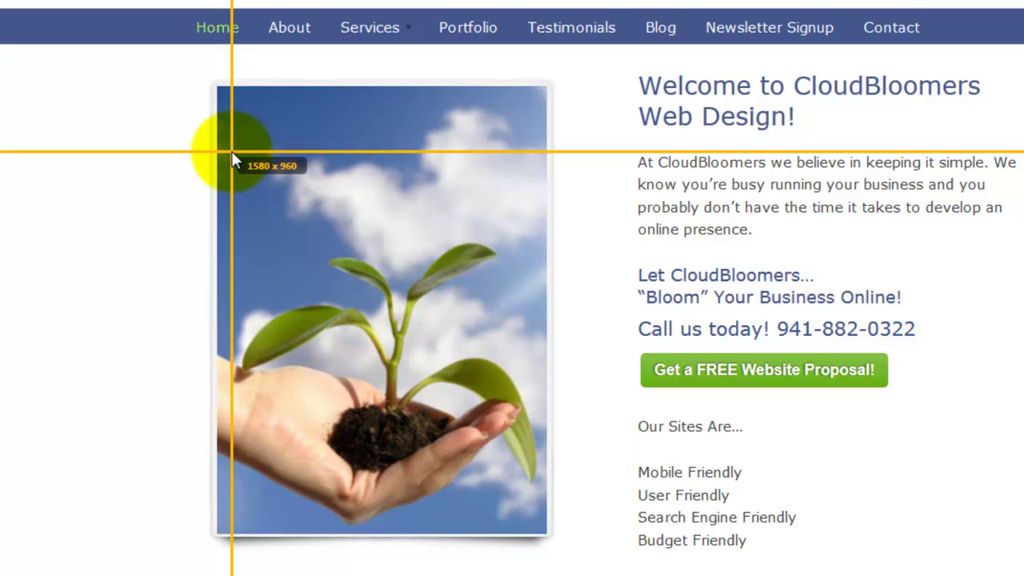
drag(232, 150, 297, 341)
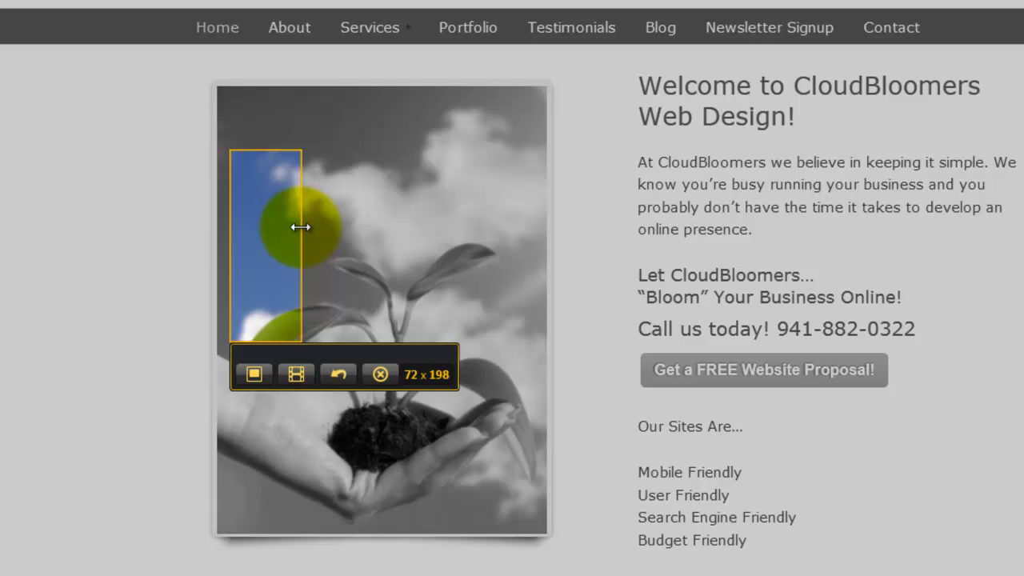
drag(301, 228, 541, 240)
drag(405, 148, 402, 97)
drag(375, 338, 377, 528)
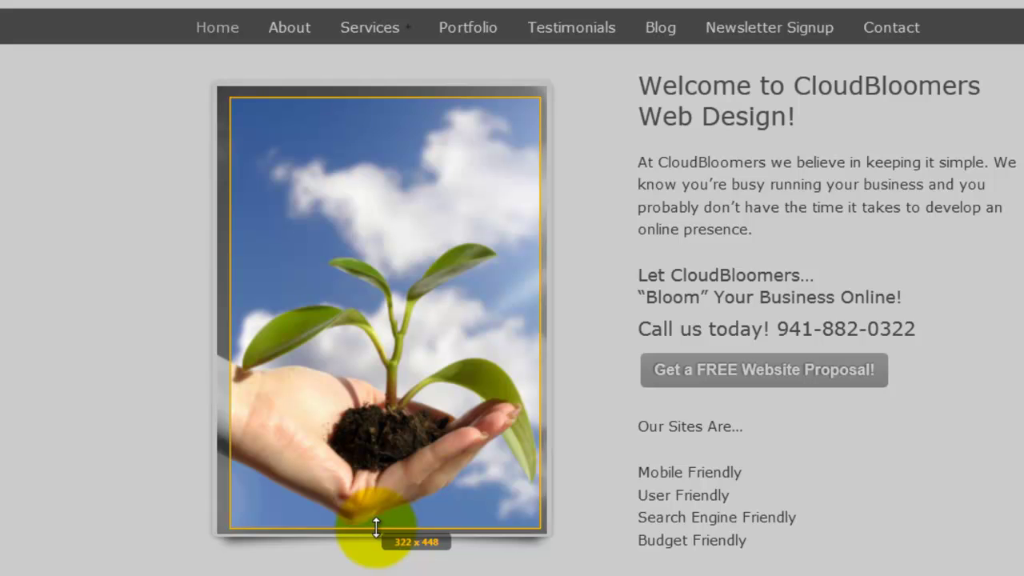
Step: Fine-tune the region's edges to fit the photo at 325 x 430
drag(421, 97, 415, 138)
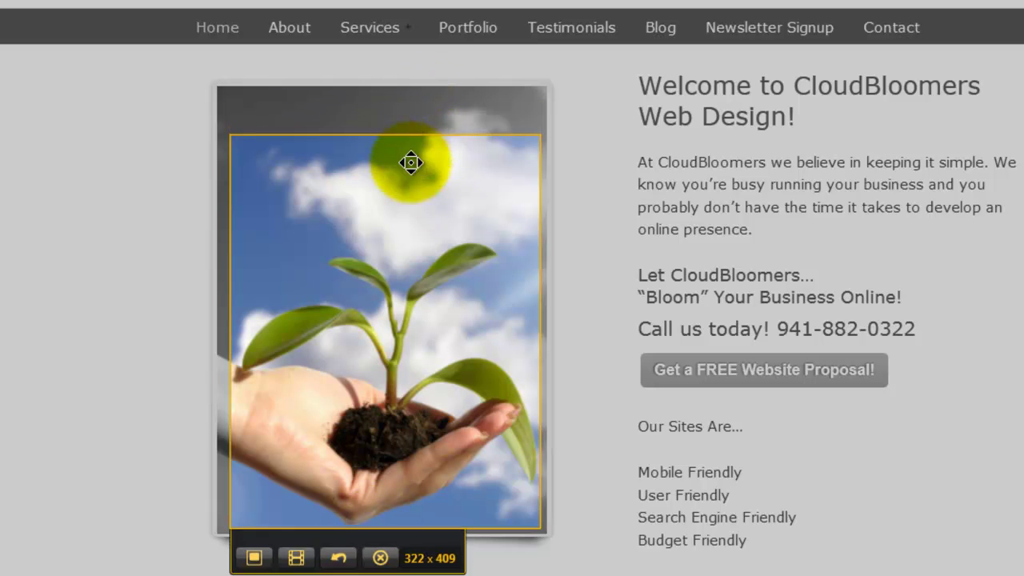
drag(540, 235, 541, 240)
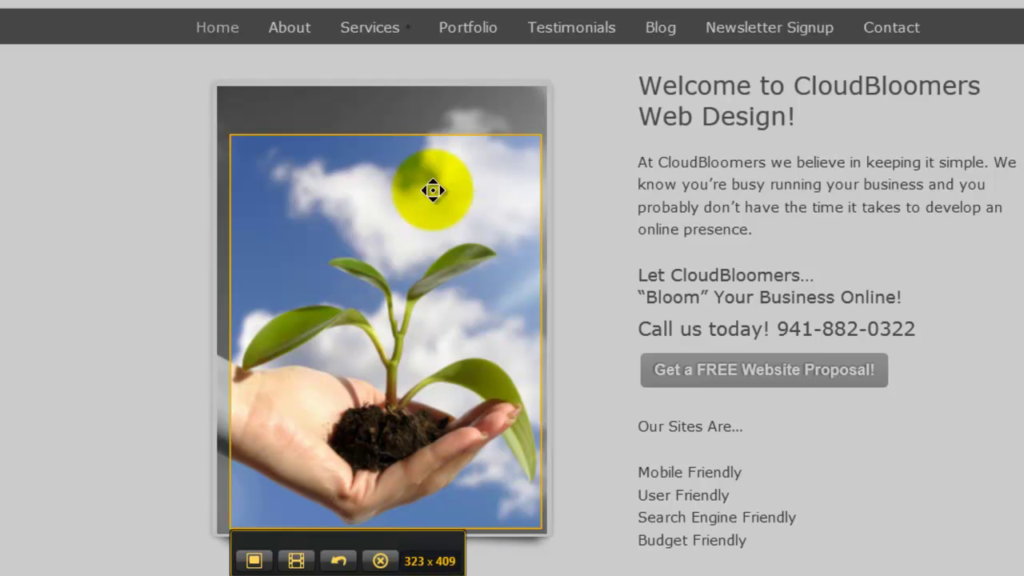
drag(407, 136, 405, 114)
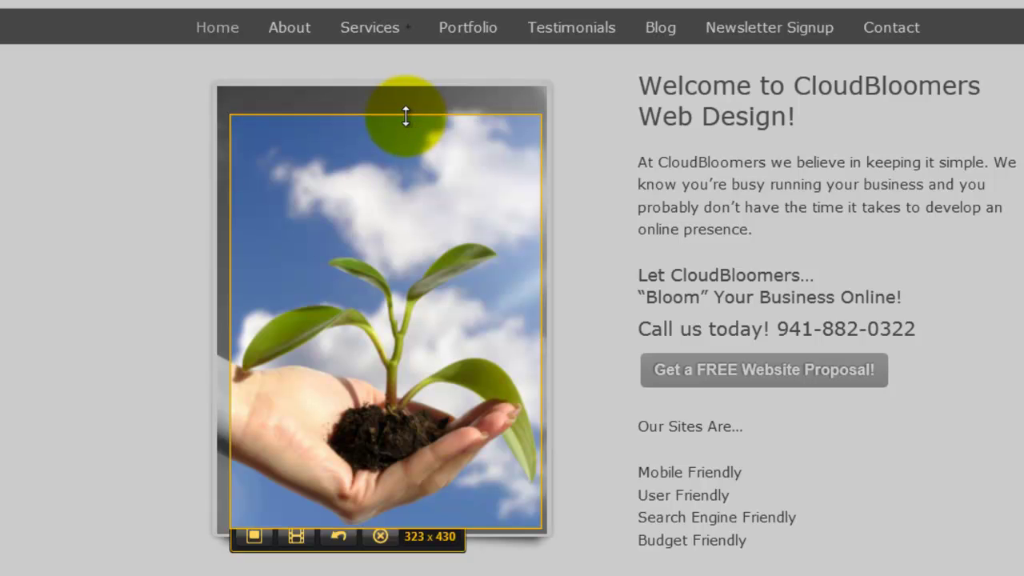
drag(541, 279, 543, 279)
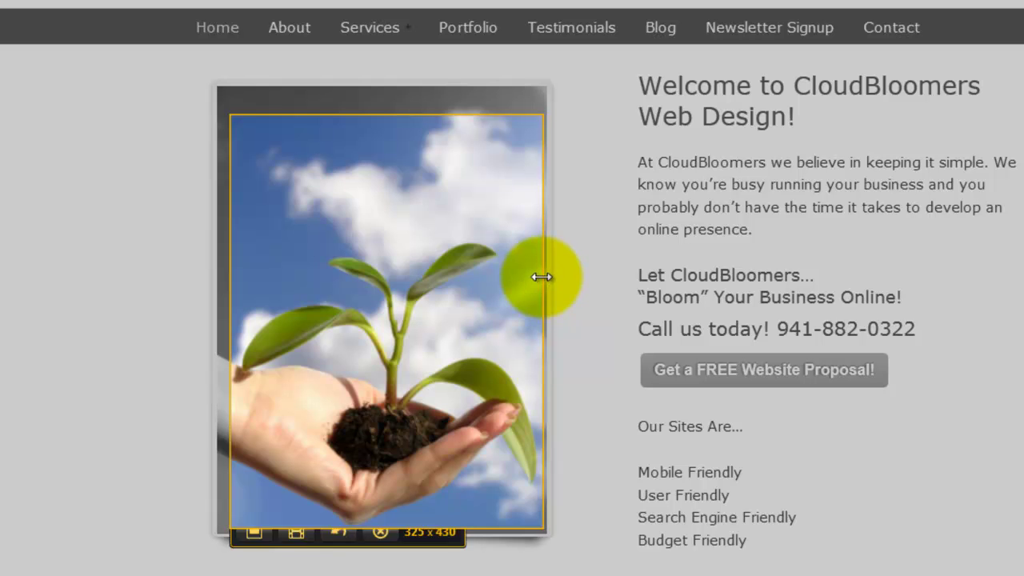
drag(416, 284, 413, 285)
drag(317, 331, 349, 316)
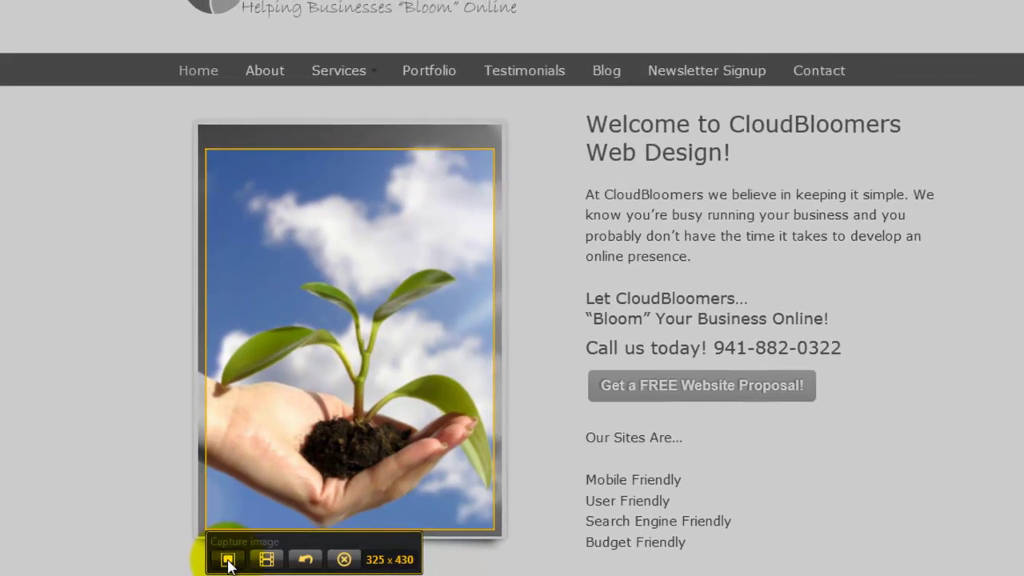
Step: Capture the region as an image and add a red arrow pointing down toward the seedling
click(249, 559)
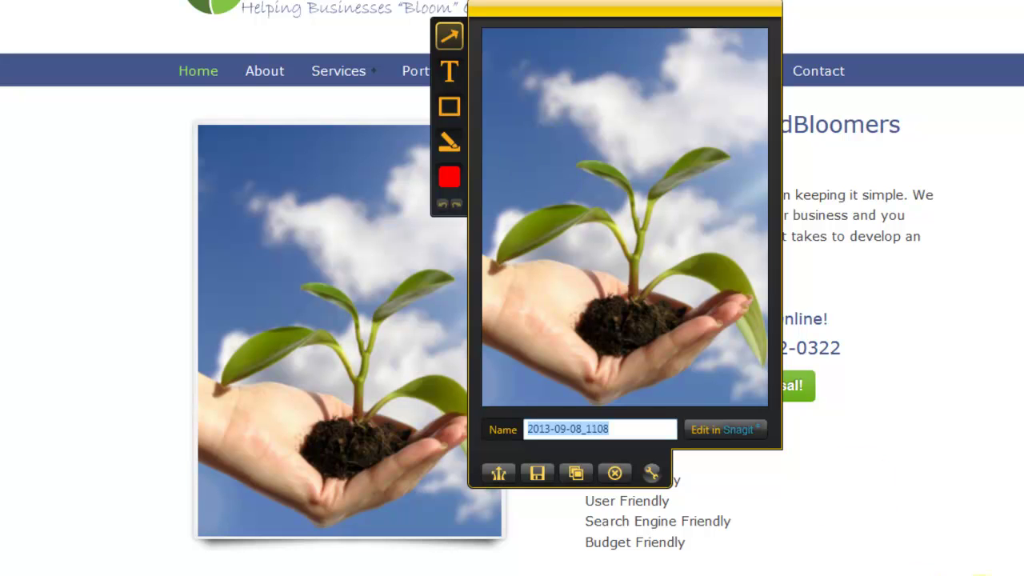
click(635, 237)
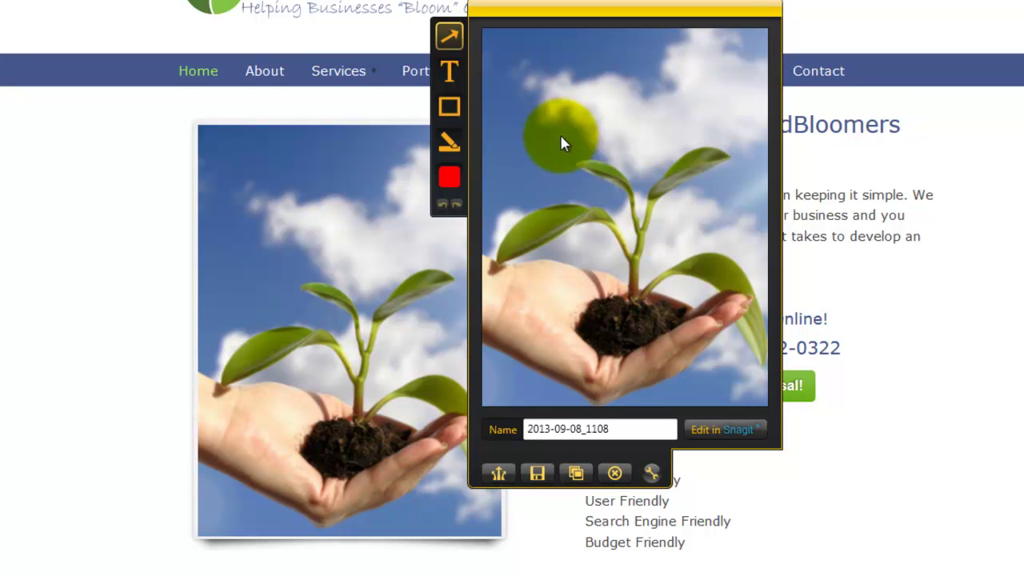
mouse_move(577, 183)
mouse_down()
mouse_move(552, 98)
mouse_move(535, 76)
mouse_move(518, 204)
mouse_move(524, 268)
mouse_move(610, 284)
mouse_move(606, 302)
mouse_move(619, 298)
mouse_move(588, 296)
mouse_move(578, 213)
mouse_move(605, 291)
mouse_move(679, 263)
mouse_move(601, 297)
mouse_move(638, 280)
mouse_up()
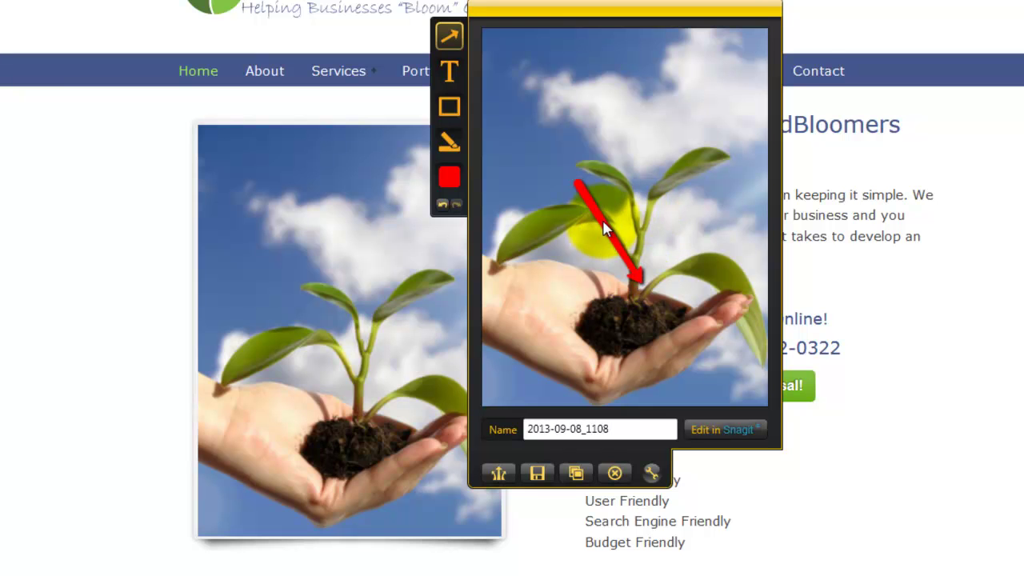
drag(605, 222, 547, 120)
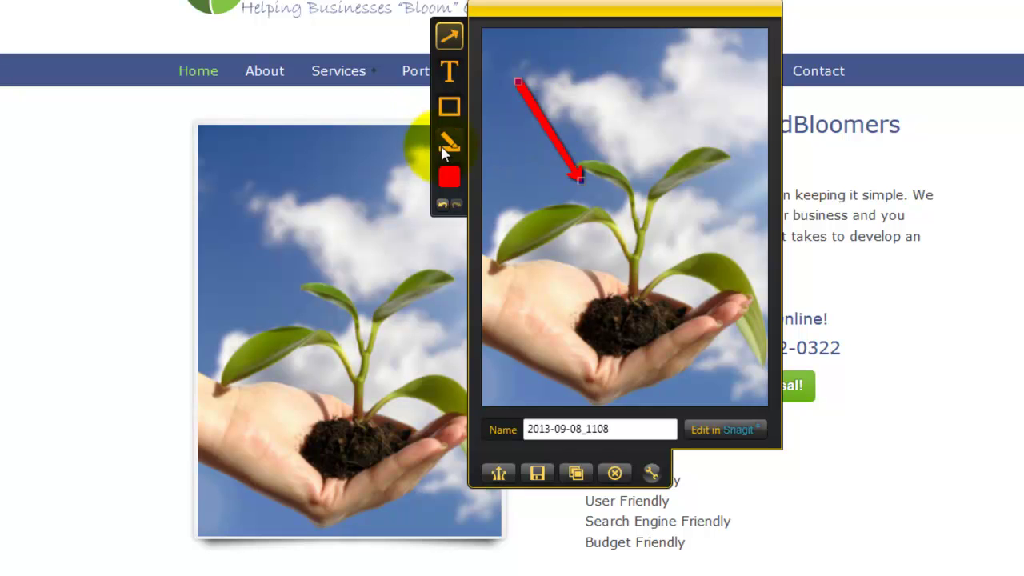
Step: Add a two-line text callout 'This is my / Jing demo' beside the arrow
click(452, 72)
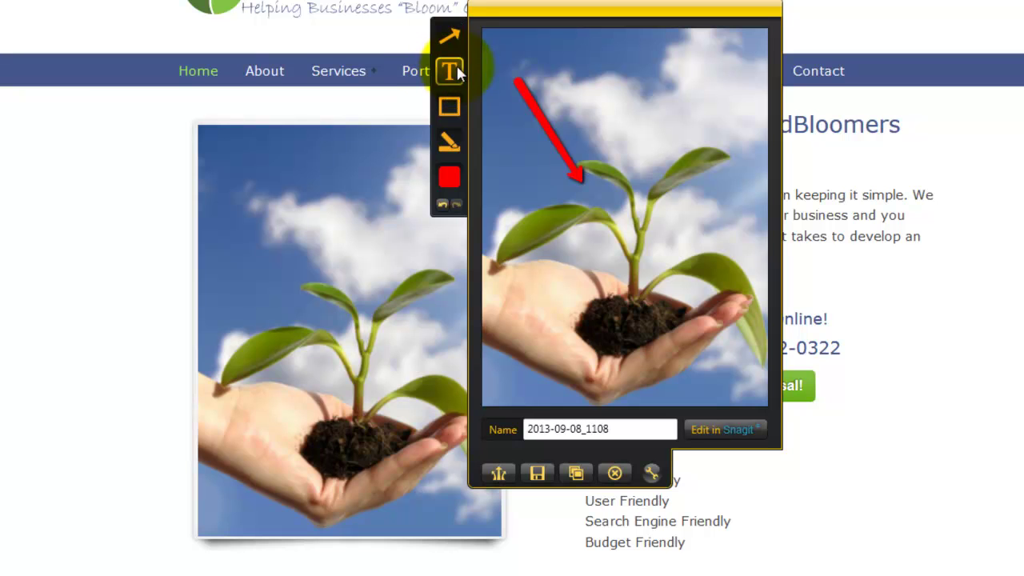
click(604, 82)
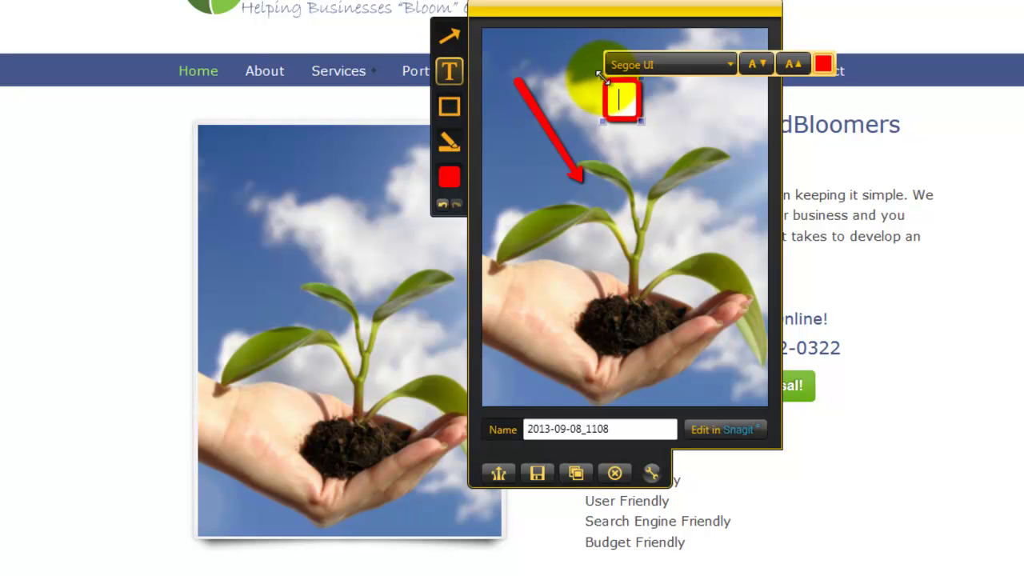
text(This is my)
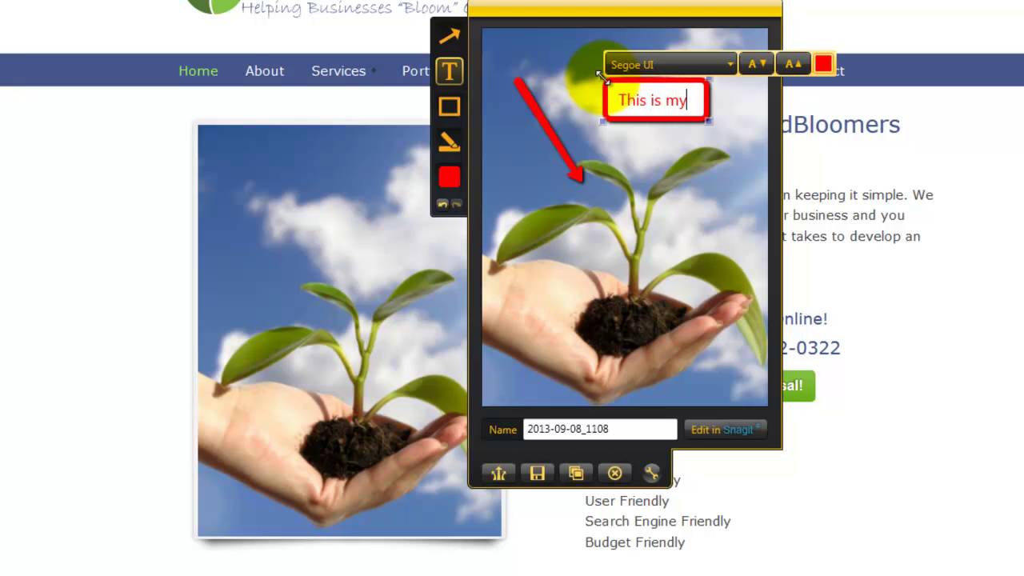
key(Return)
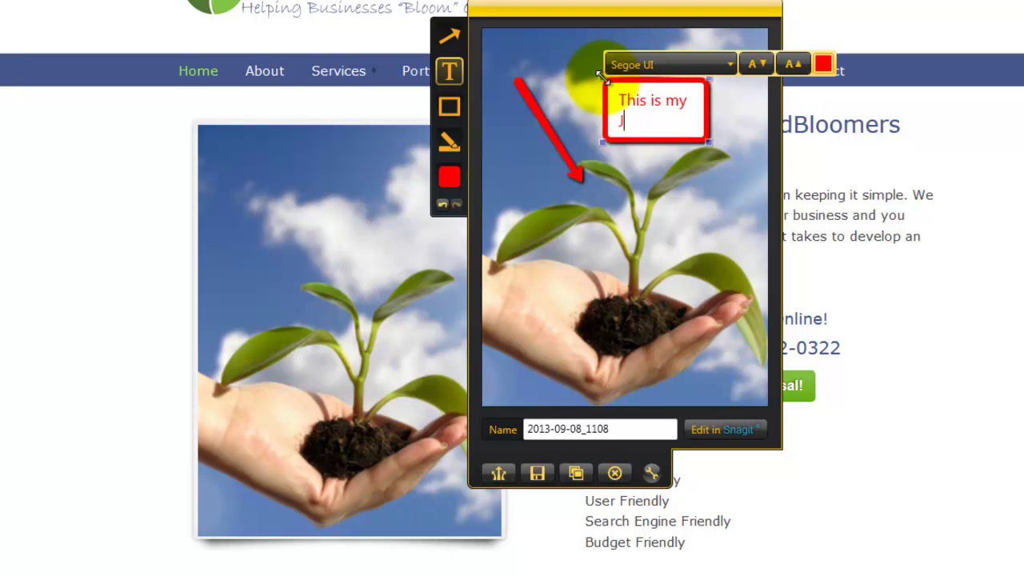
text(ing demo)
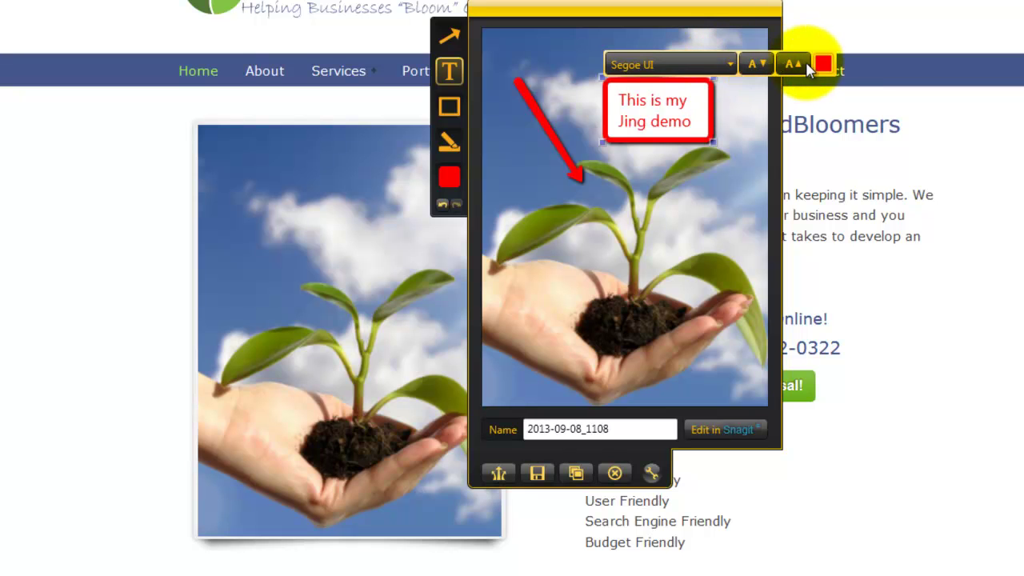
click(736, 125)
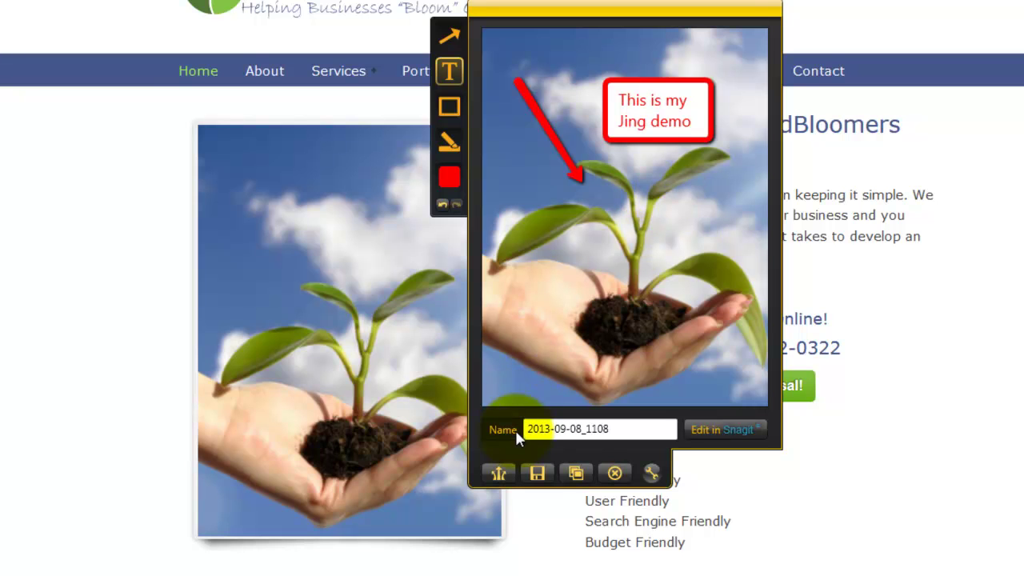
Step: Save the annotated capture to the Desktop as the PNG 'jing-demo'
click(538, 474)
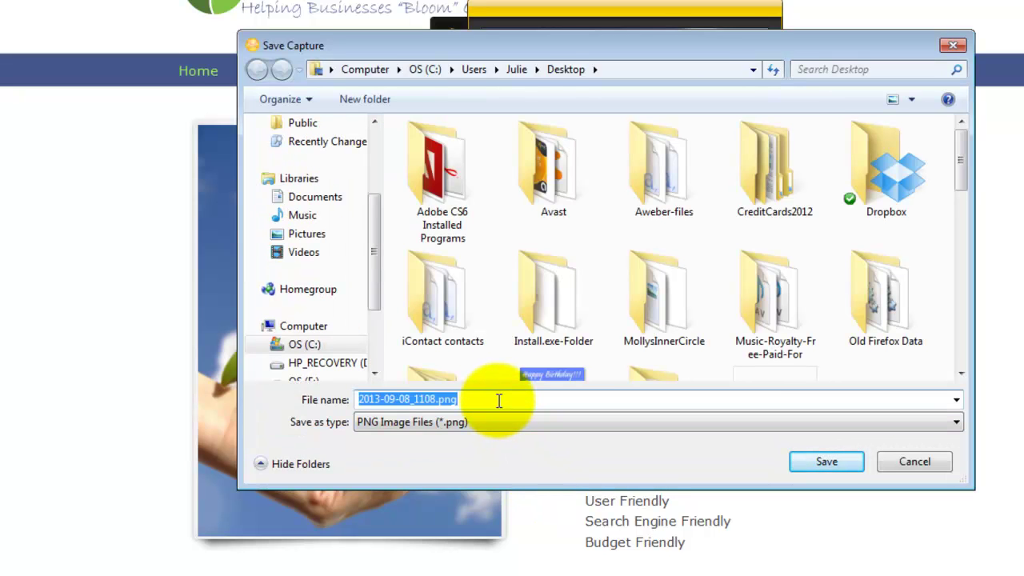
drag(499, 400, 286, 402)
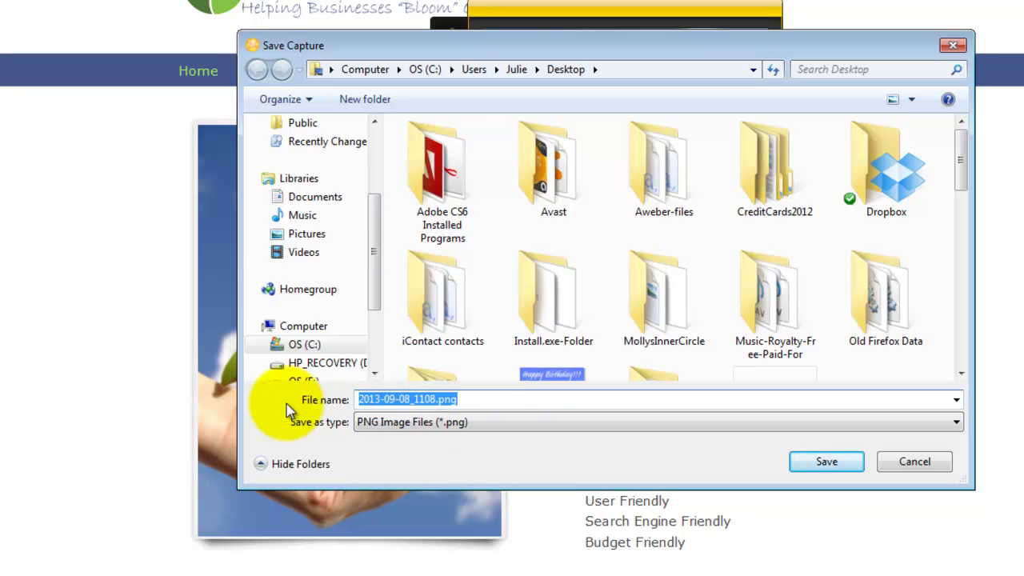
text(jing-demo)
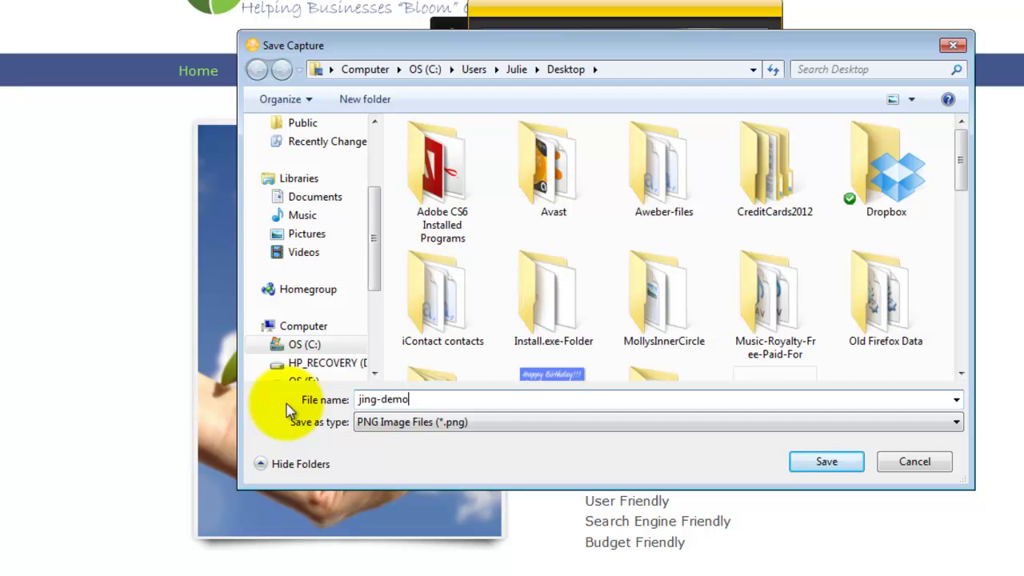
click(832, 464)
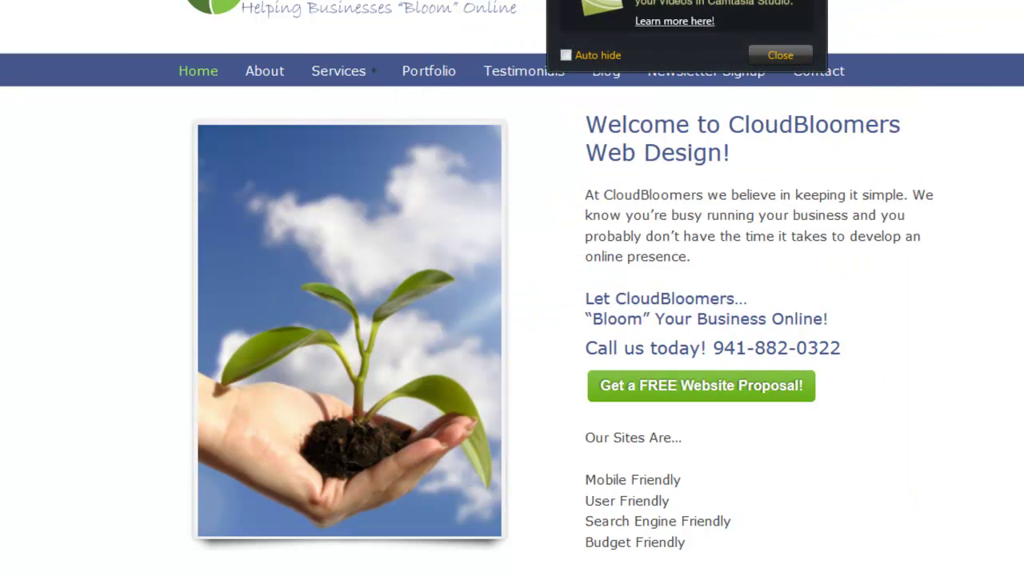
Step: Dismiss the Camtasia notification and open jing-demo.png from the desktop
click(777, 53)
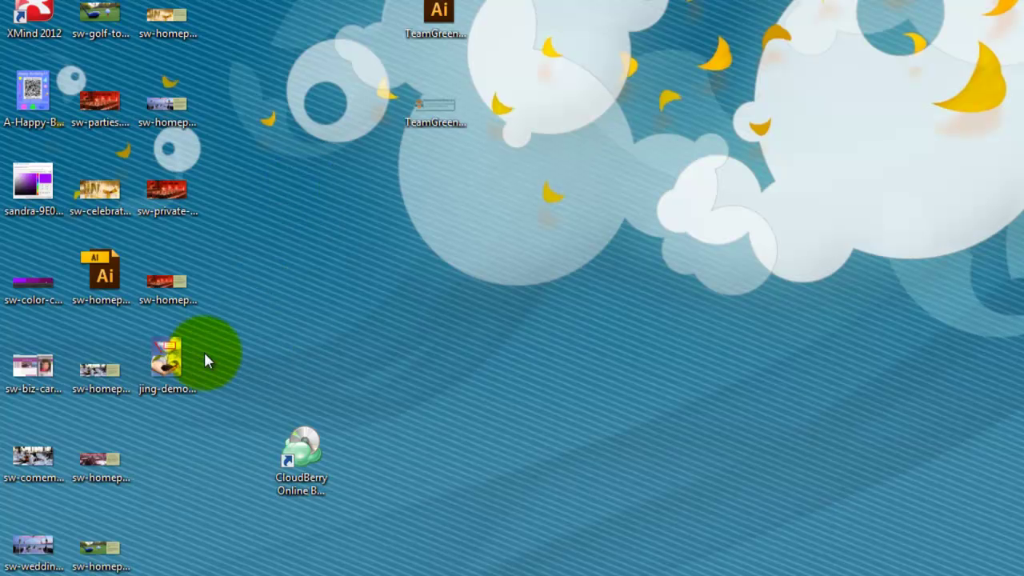
double_click(180, 365)
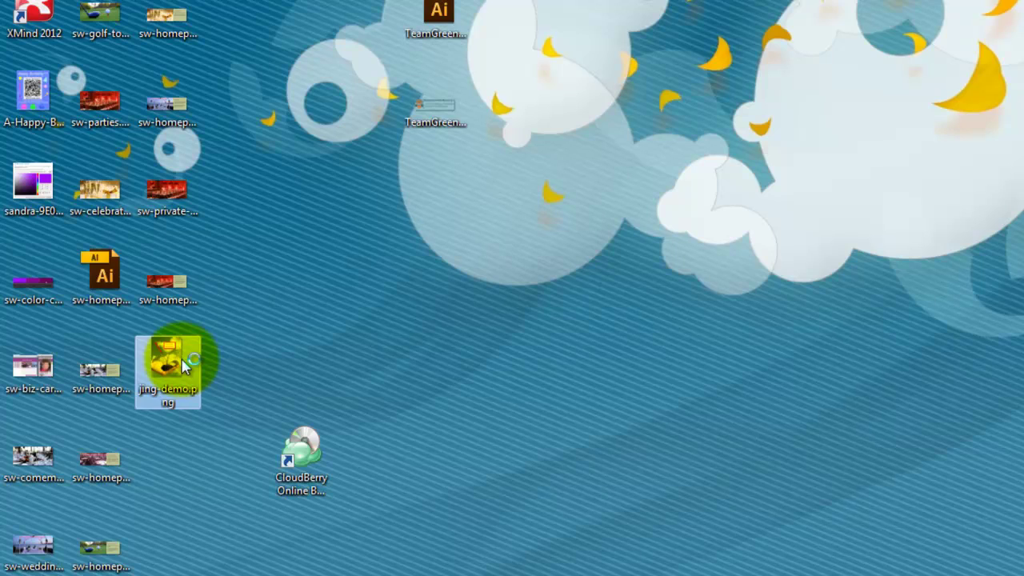